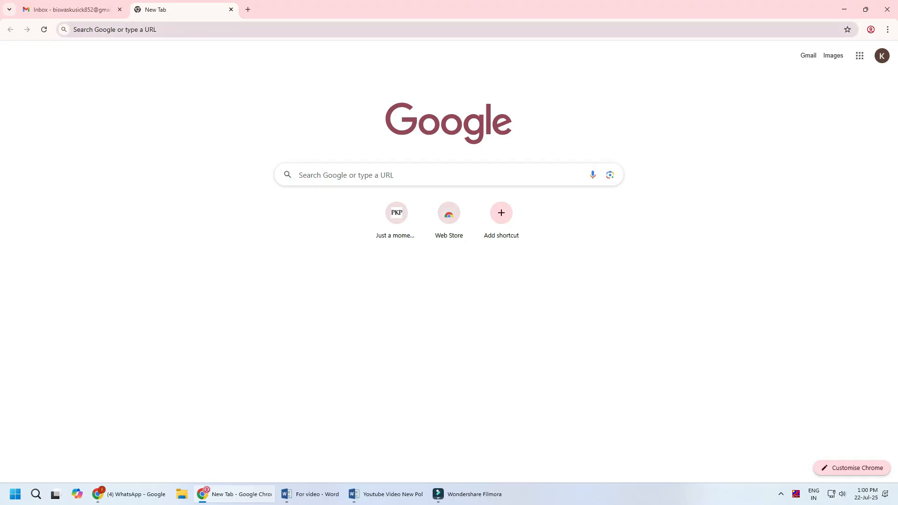
Search the web for "google scholar" and open the Google Scholar site
click(150, 29)
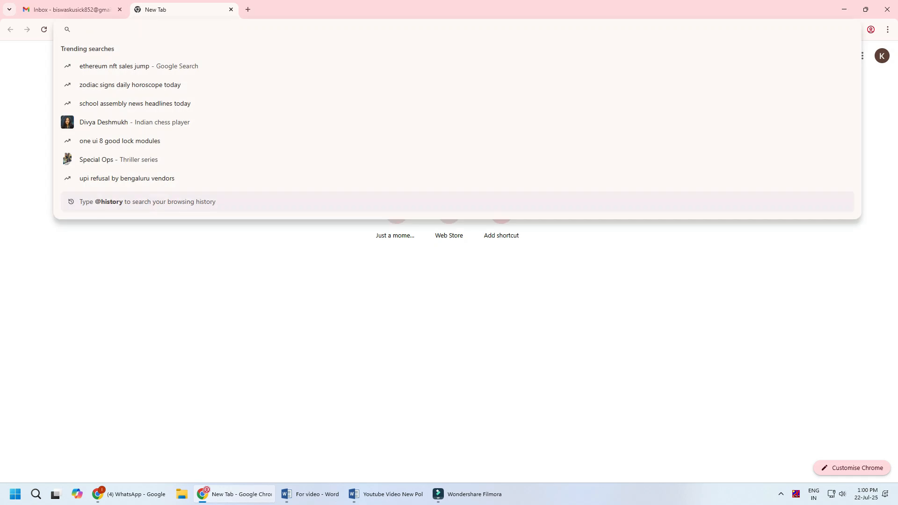
text(google)
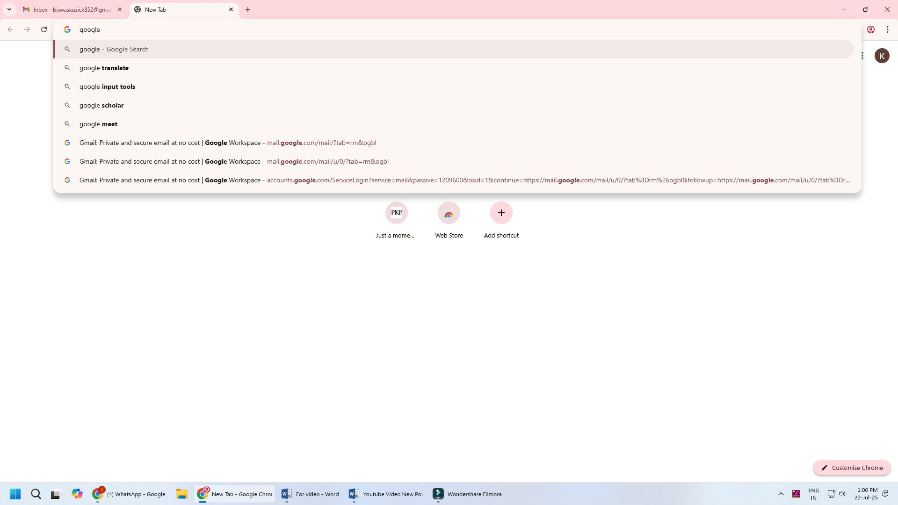
text( sch)
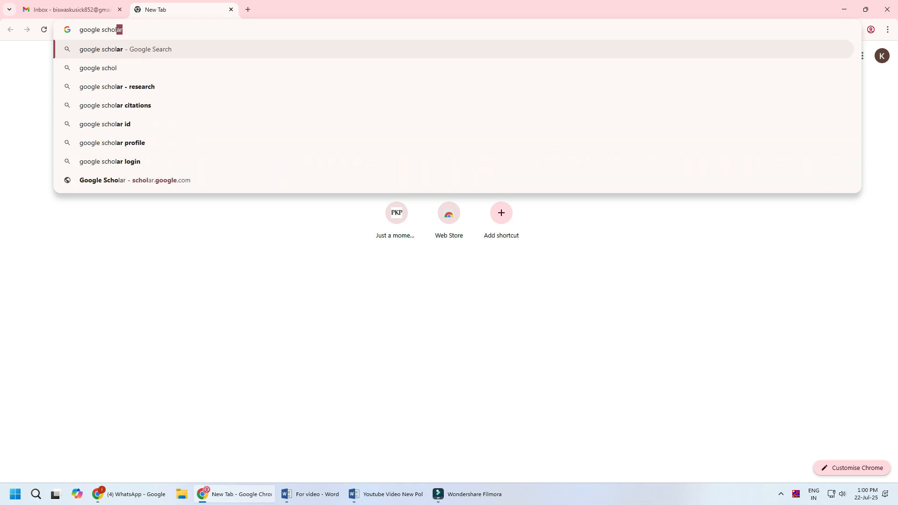
text(olar)
key(Return)
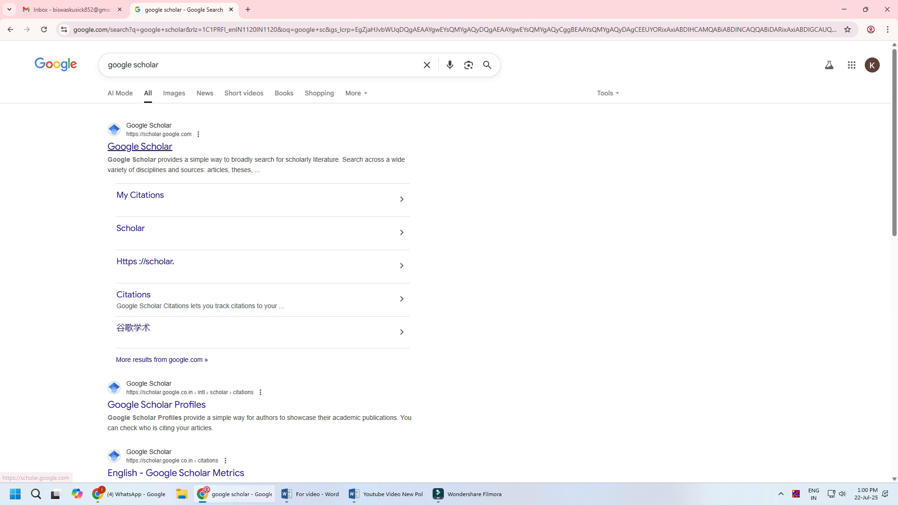
click(141, 147)
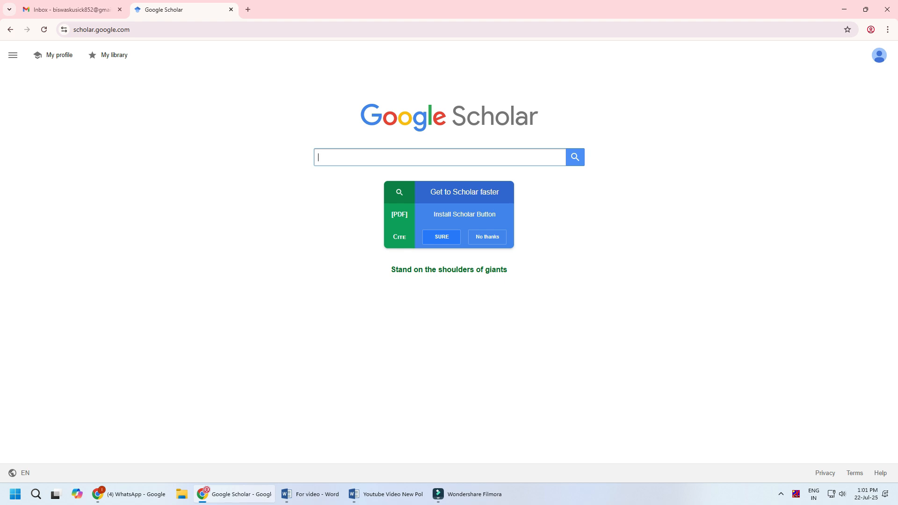
Check which account e-mail is signed in to Google Scholar
click(879, 55)
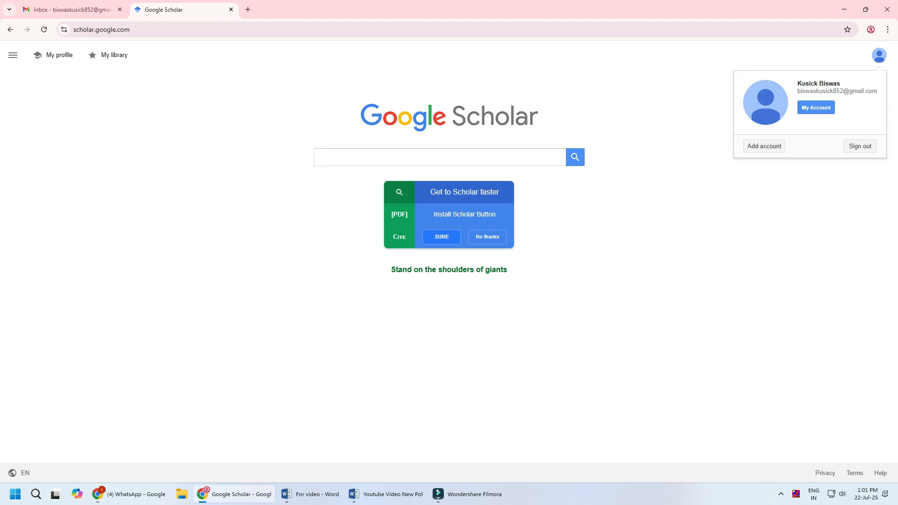
drag(797, 91, 877, 91)
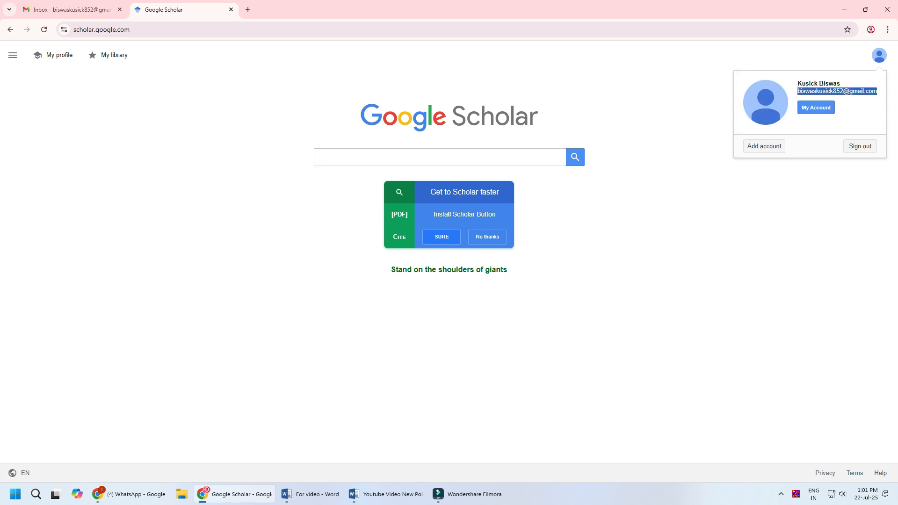
key(Escape)
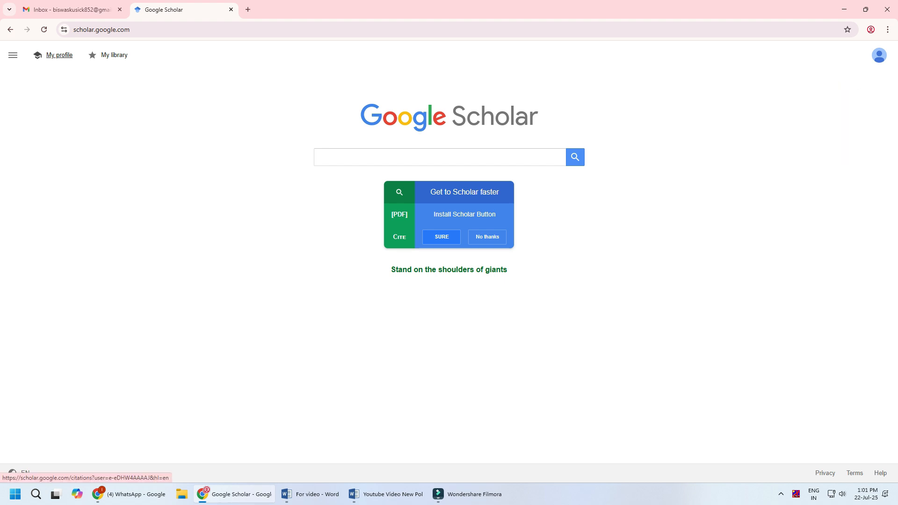
Open the new Scholar profile form and add the title "Dr." in front of the name
click(59, 55)
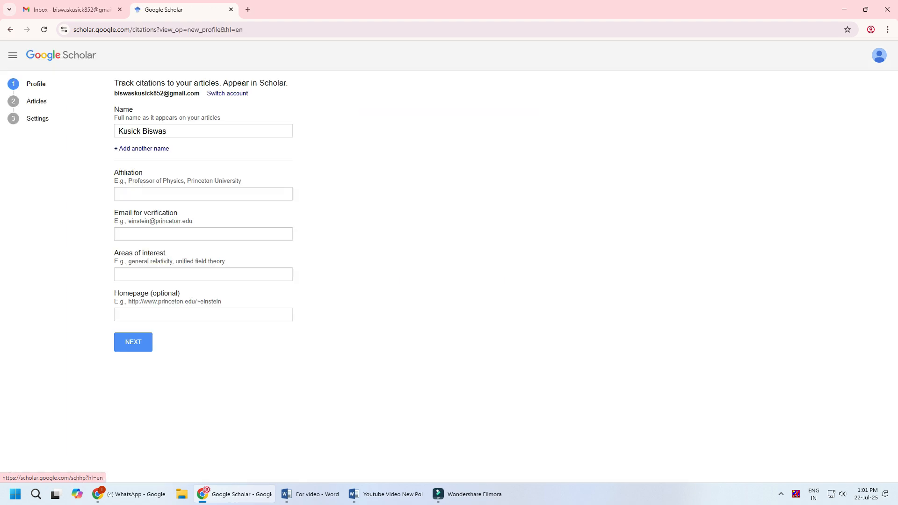
click(183, 131)
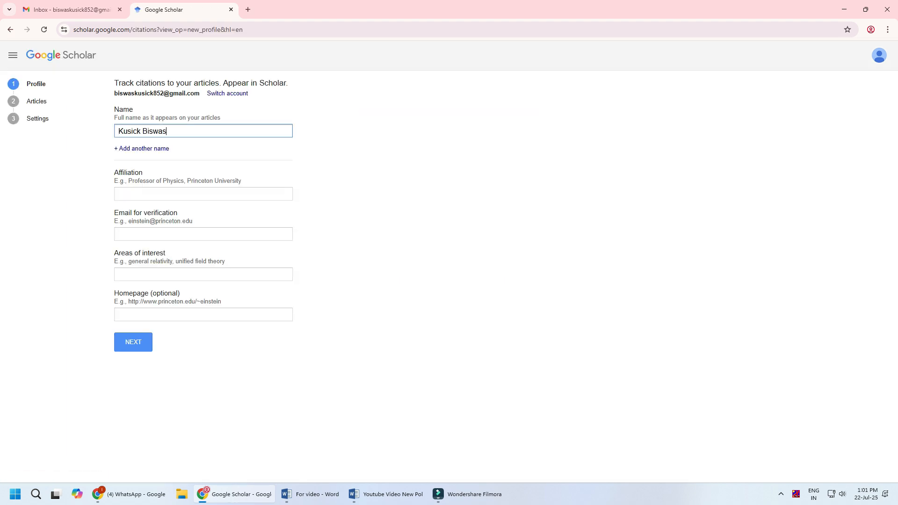
key(Home)
text(Dr.)
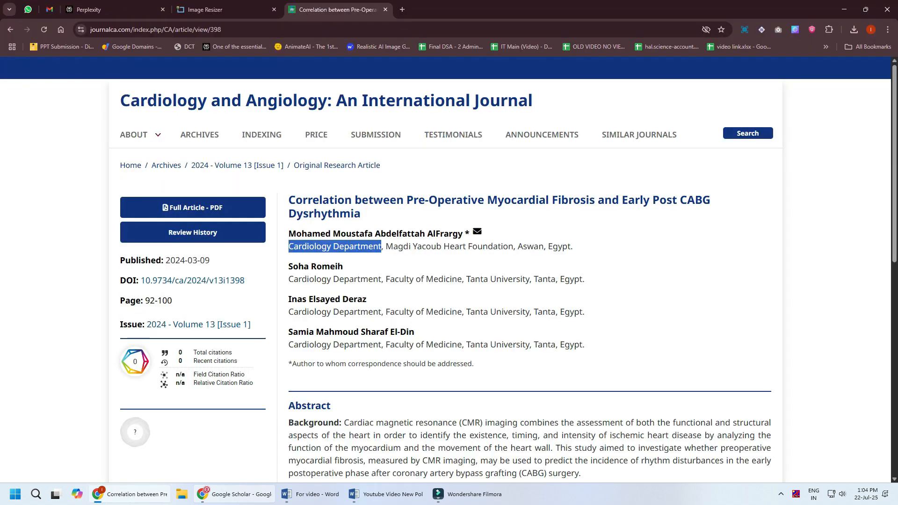
Fill in the profile's affiliation with "Cardiology Department, Magdi Yacoub Heart Foundation, Aswan, Egypt." copied from the journal article page
key(alt+Tab)
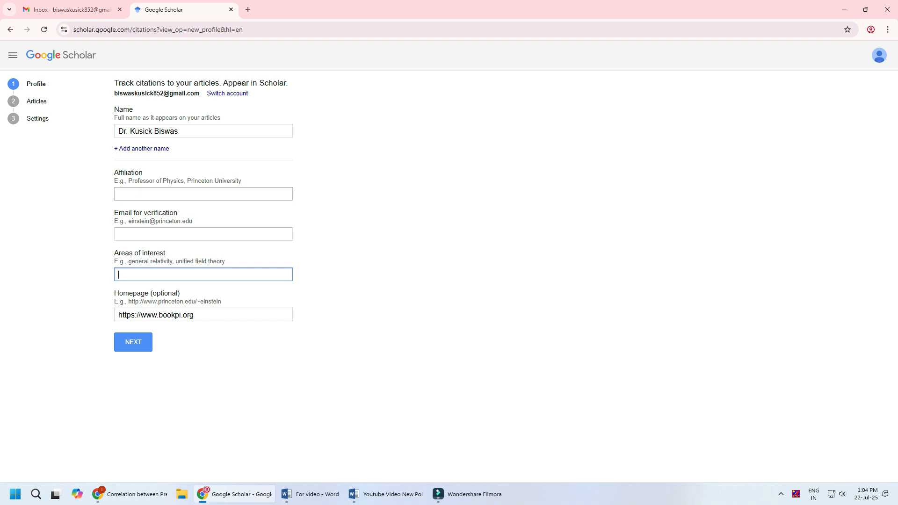
click(139, 195)
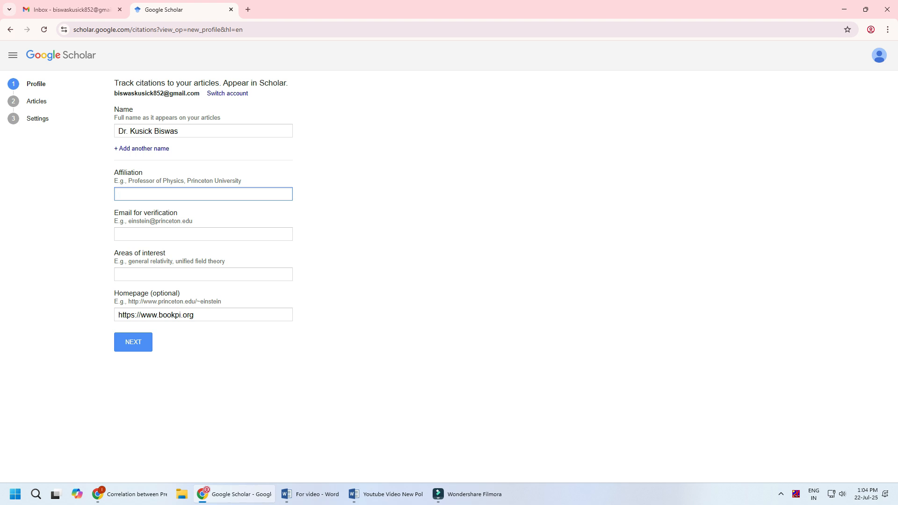
text(Cardiology Department)
text(Magdi Yacoub Heart Foundation, Aswan, Egypt.)
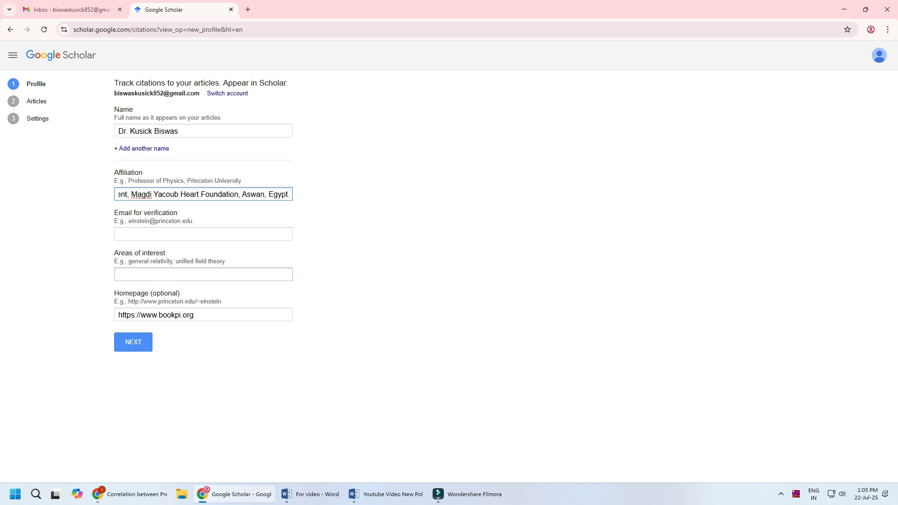
Set the area of interest to Cardiology and continue to article selection with the verification e-mail left blank
click(203, 275)
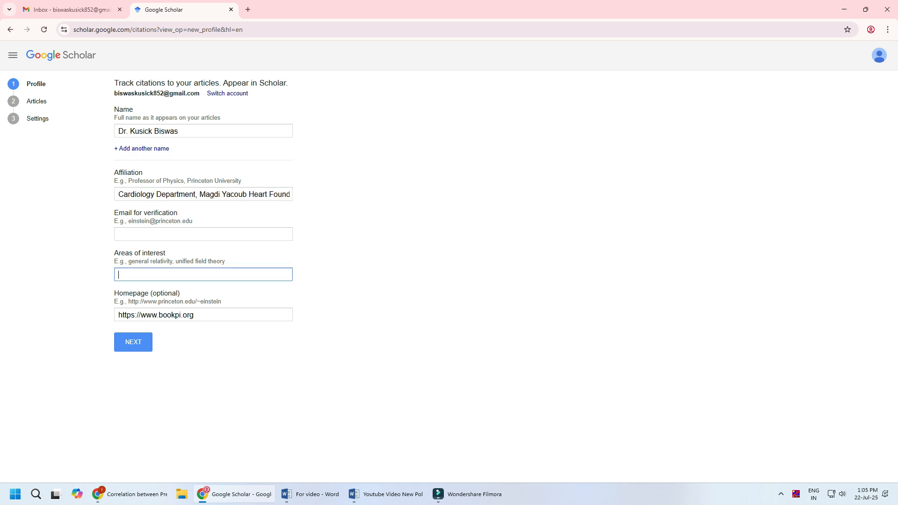
double_click(136, 194)
key(ctrl+c)
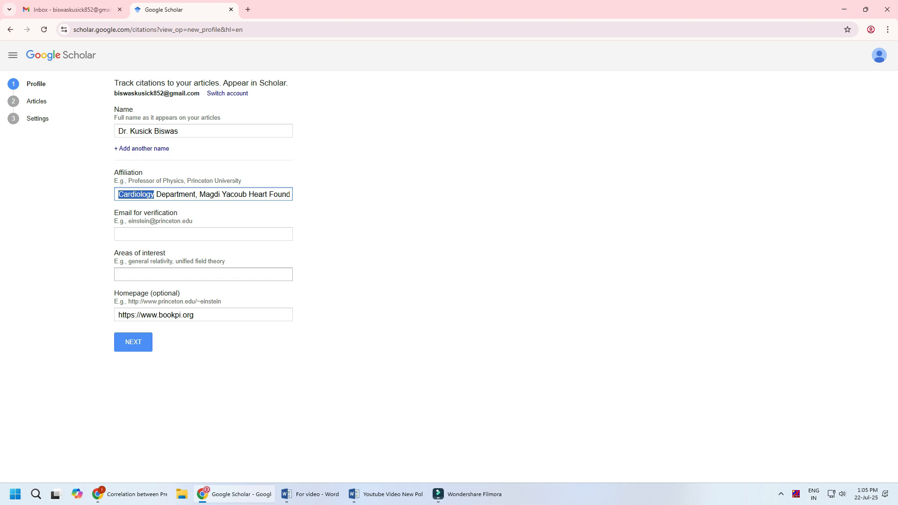
click(154, 275)
key(ctrl+v)
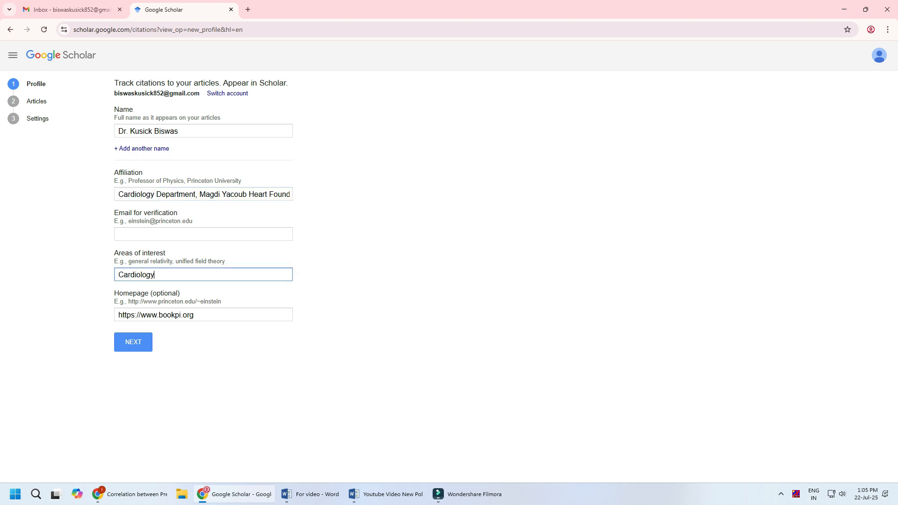
click(374, 281)
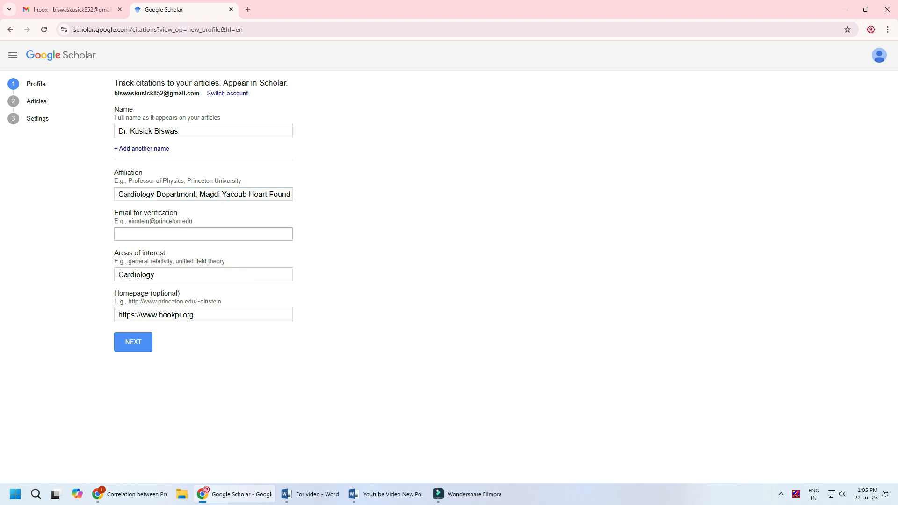
click(204, 234)
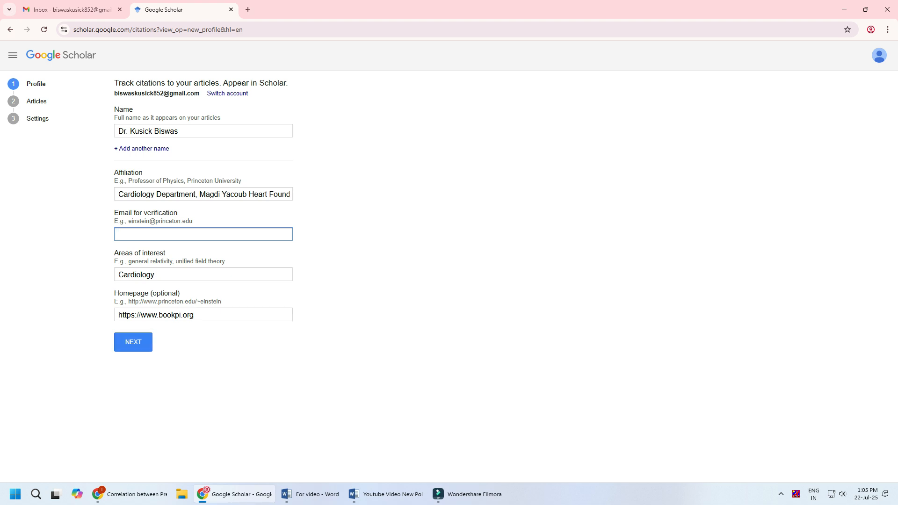
click(133, 342)
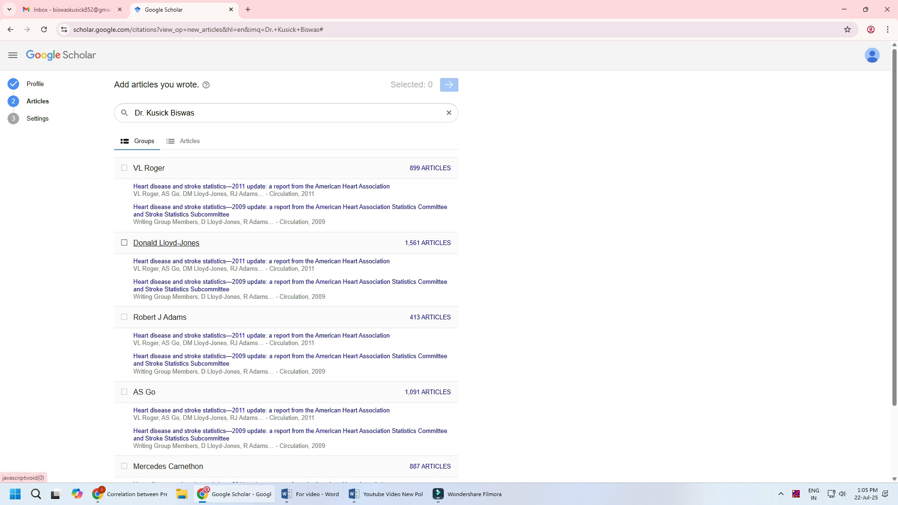
From the first suggested group, select the 2014, 2010, 2012 and 2011 "Heart disease and stroke statistics" updates and proceed to the settings
scroll(290, 211, down, 2)
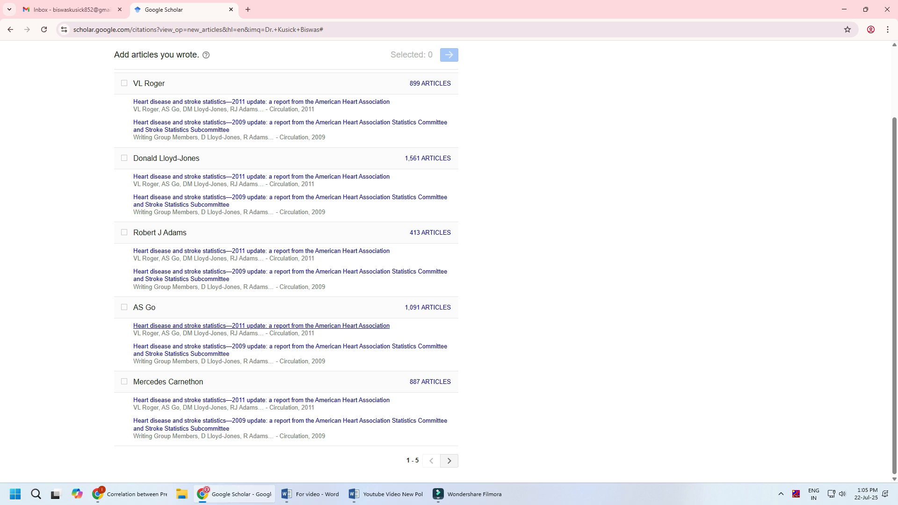
scroll(159, 318, up, 2)
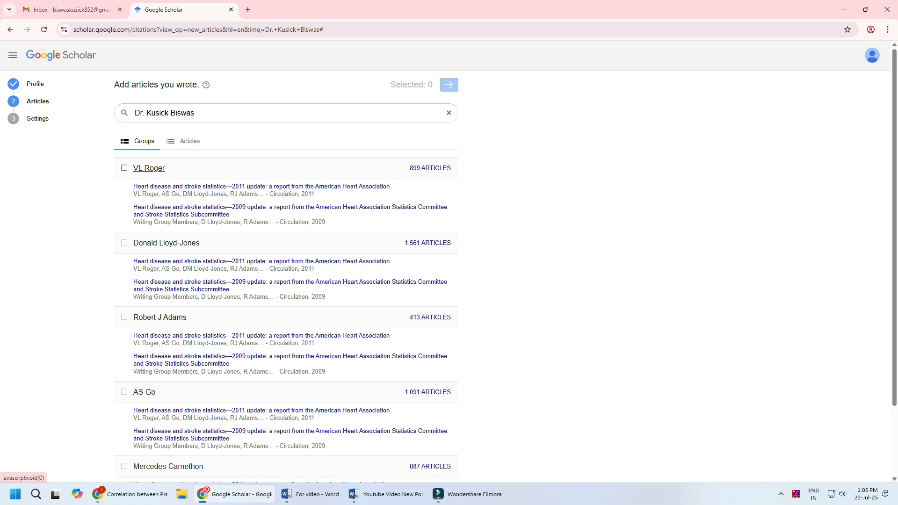
click(430, 168)
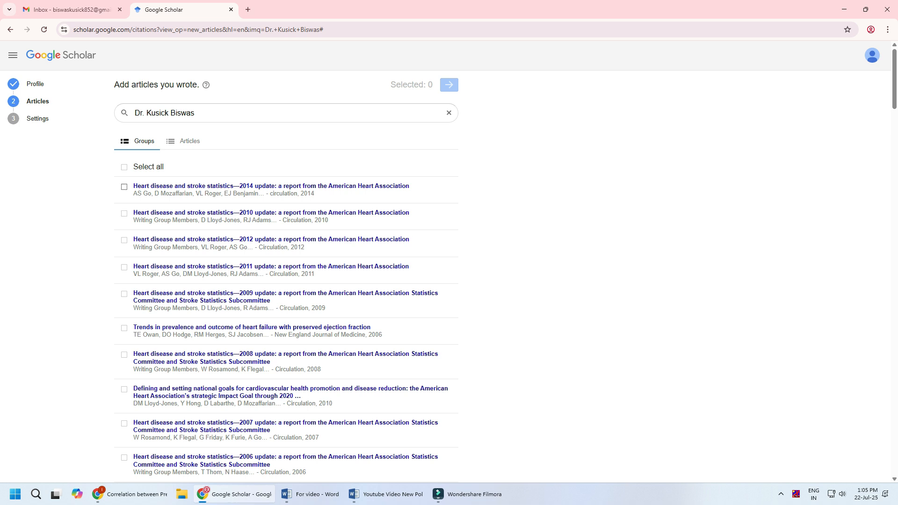
click(124, 187)
click(124, 167)
click(124, 167)
click(124, 187)
click(124, 213)
click(124, 240)
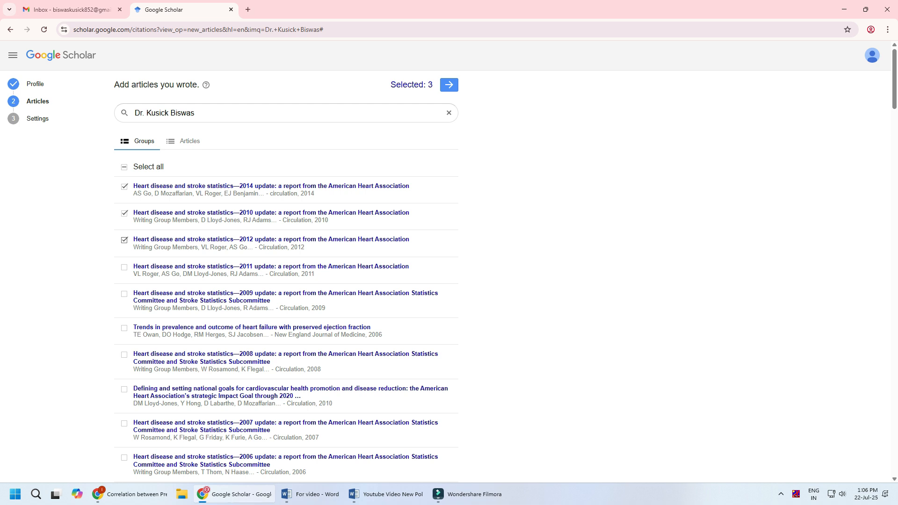
click(124, 267)
click(449, 84)
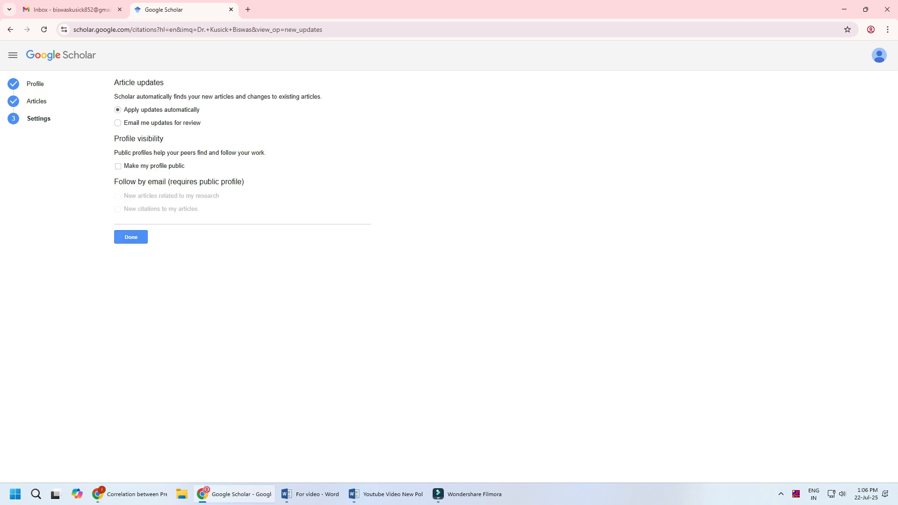
Choose e-mailed article updates for review, make the profile public, follow new related articles and new citations, and finish the setup
click(118, 123)
click(118, 166)
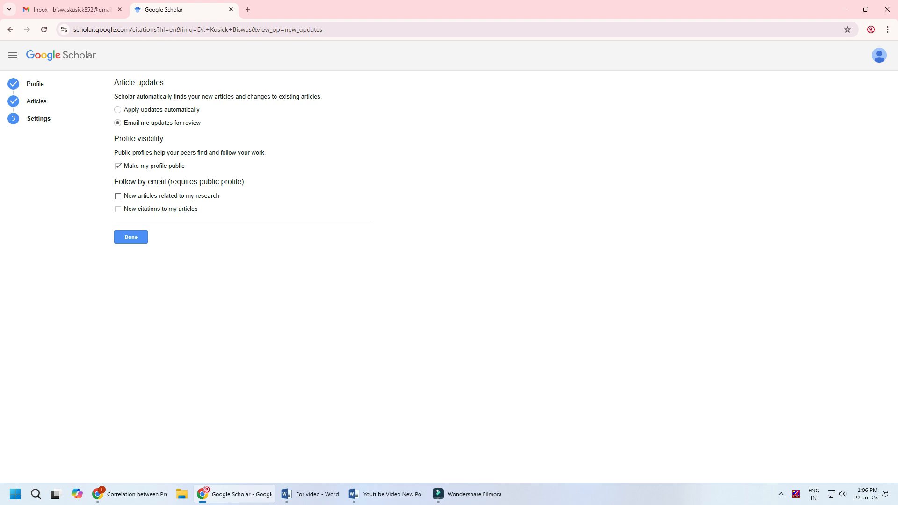
click(118, 196)
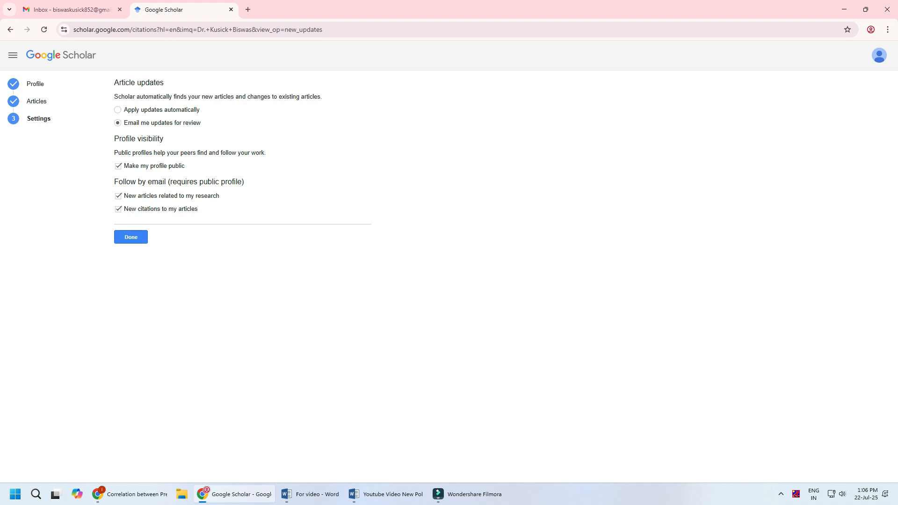
click(131, 237)
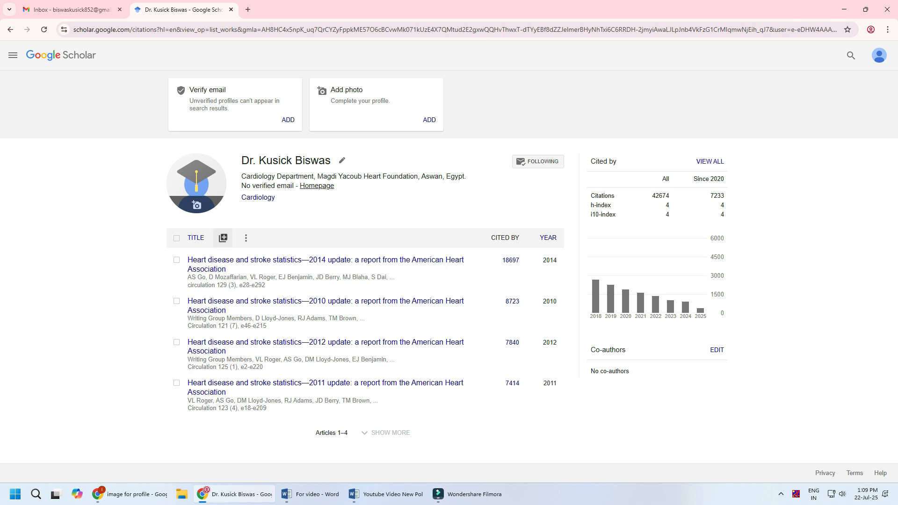
Add four more articles to the profile: the 2024 ecosystem, 2009 heart disease statistics, first 2020 Agroecological Footprints and 2022 schizophrenia entries
click(223, 238)
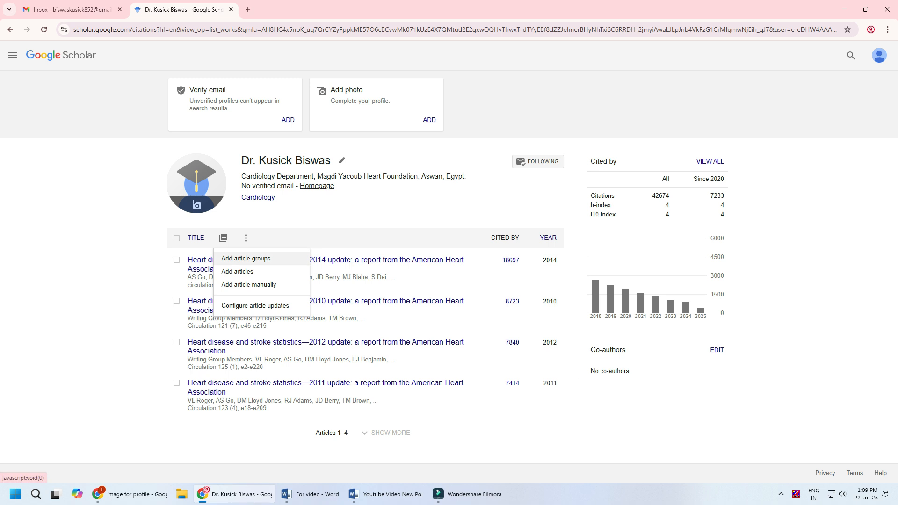
click(237, 271)
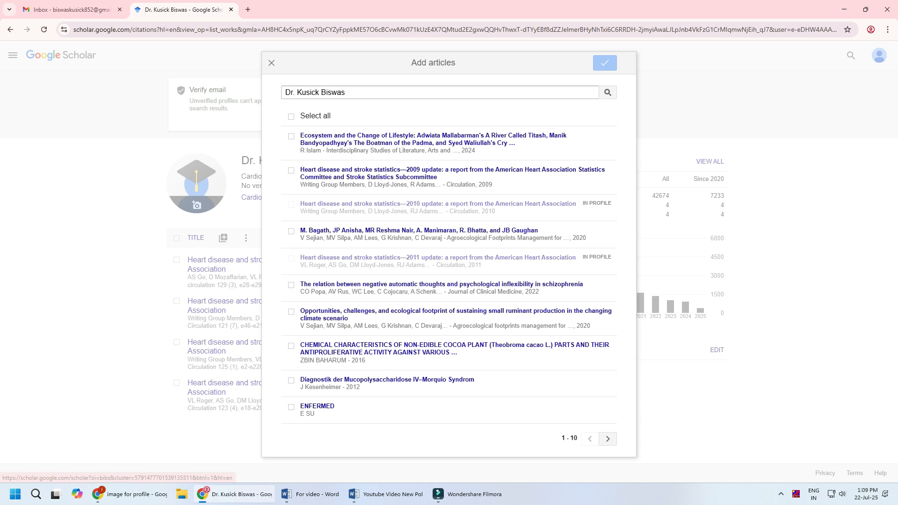
click(374, 93)
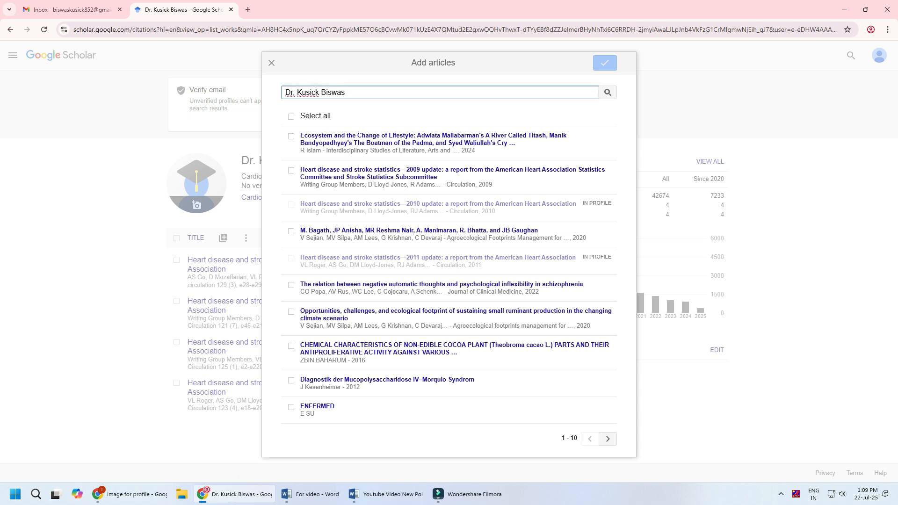
click(291, 136)
click(290, 170)
click(291, 285)
click(291, 231)
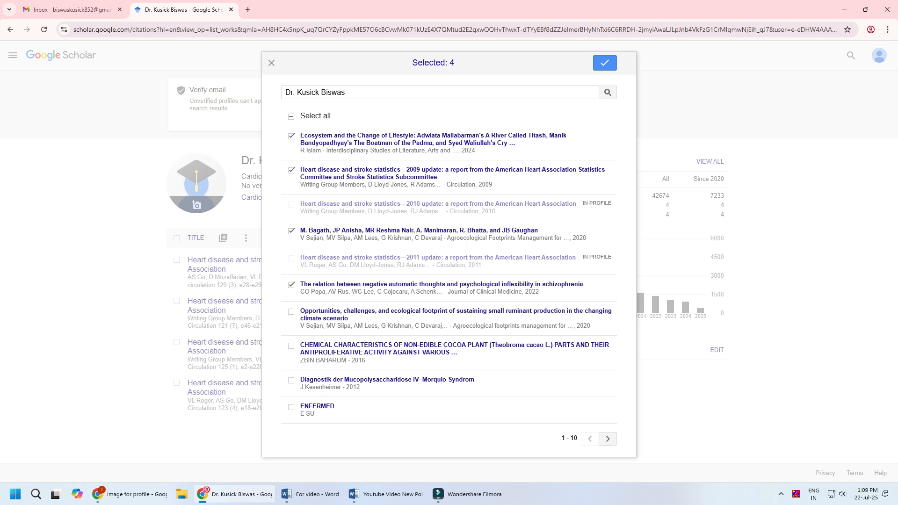
click(604, 63)
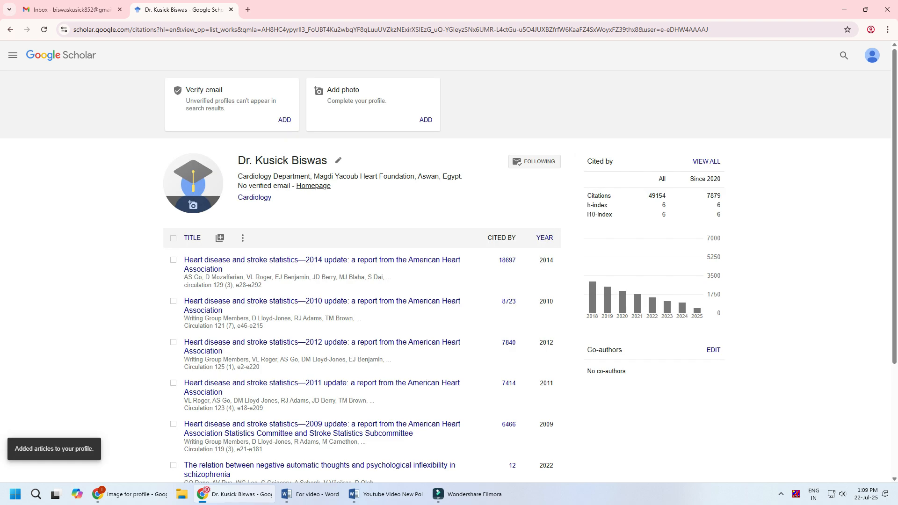
scroll(299, 276, down, 3)
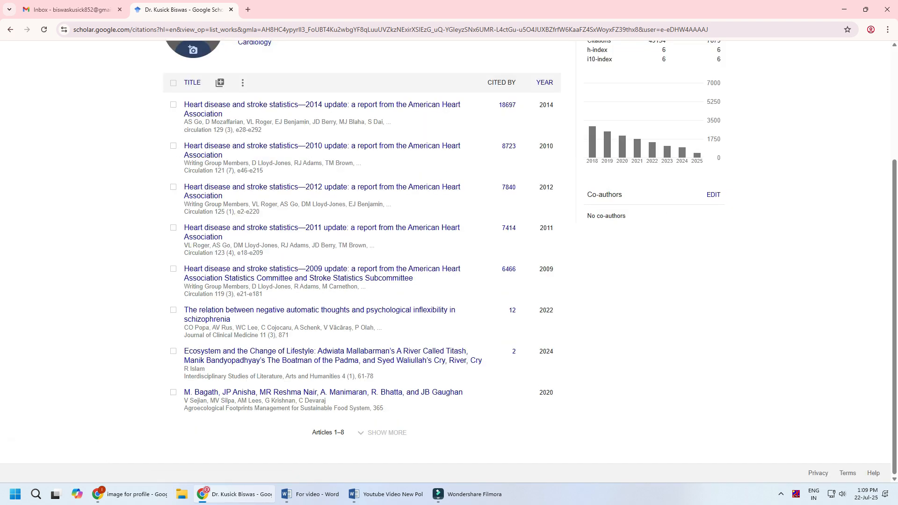
scroll(257, 315, up, 2)
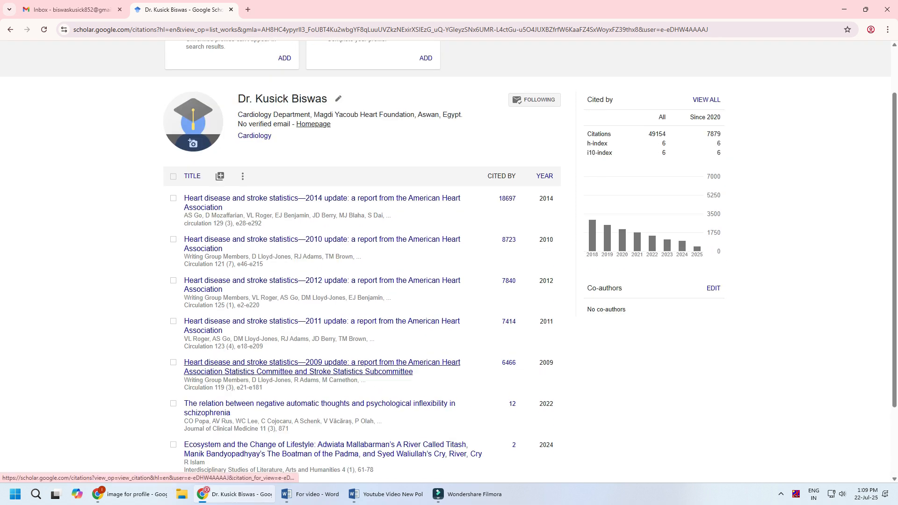
Start a manual journal article entry titled "Correlation between Pre-Operative Myocardial Fibrosis and Early Post CABG Dysrhythmia" and enter the first author's name
scroll(300, 261, down, 2)
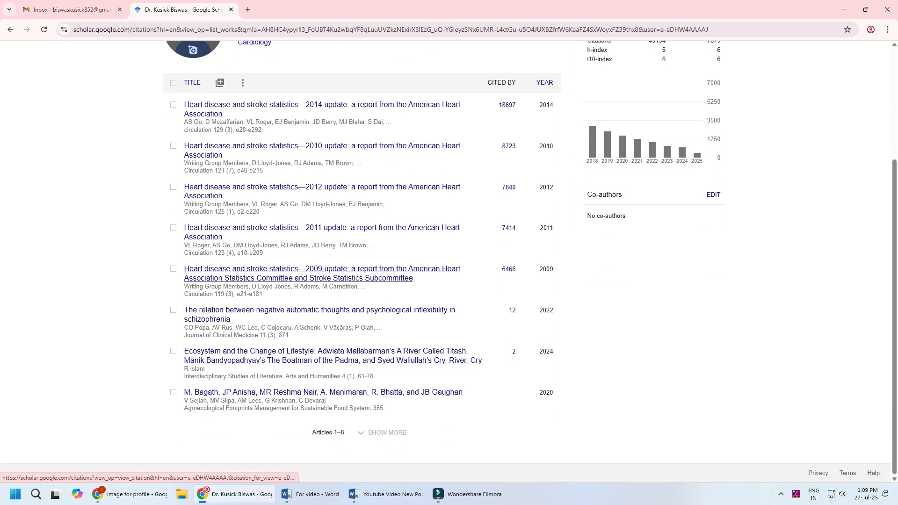
scroll(299, 281, up, 3)
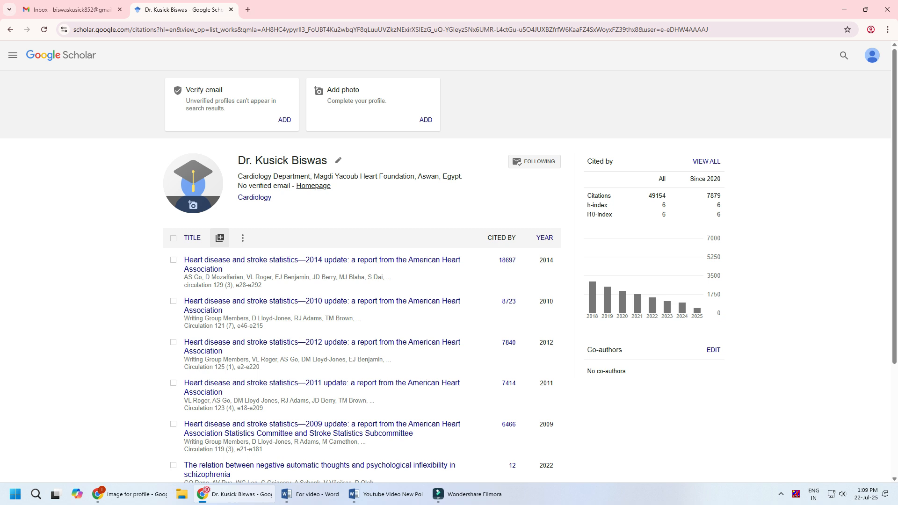
click(220, 237)
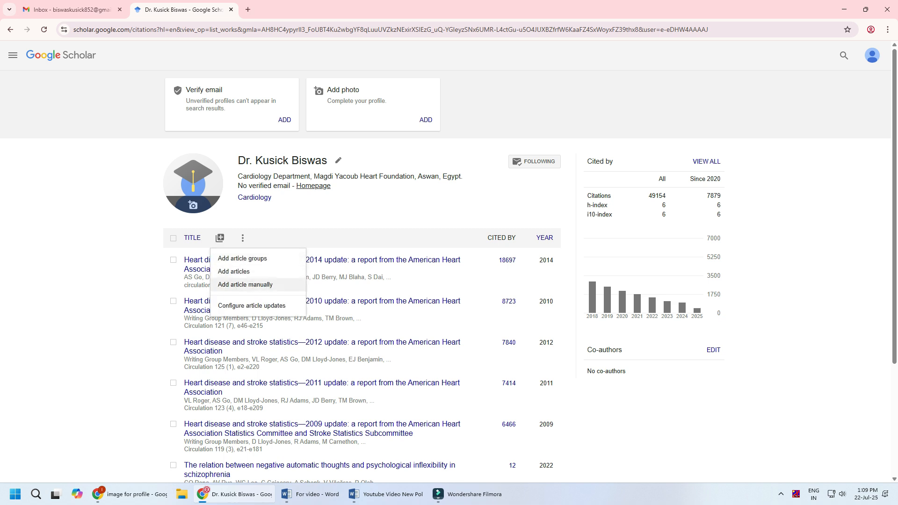
click(245, 284)
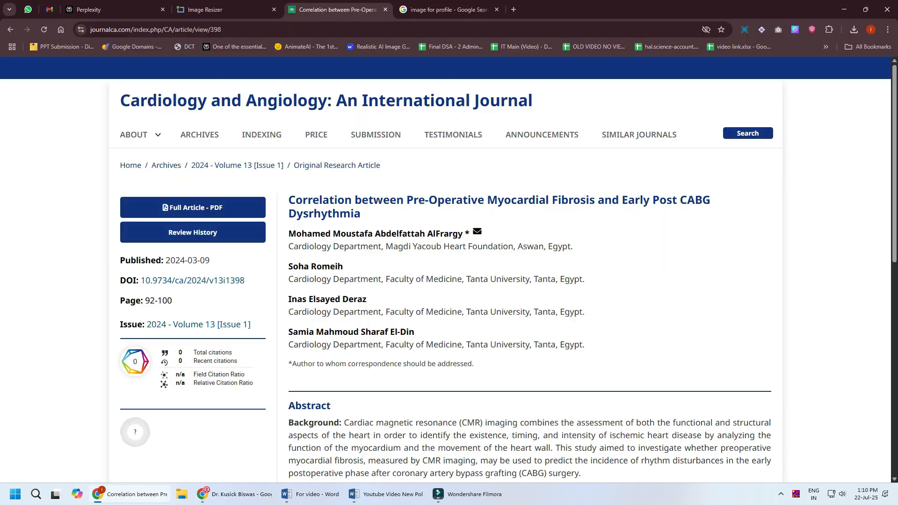
drag(288, 233, 462, 234)
key(ctrl+c)
key(alt+Tab)
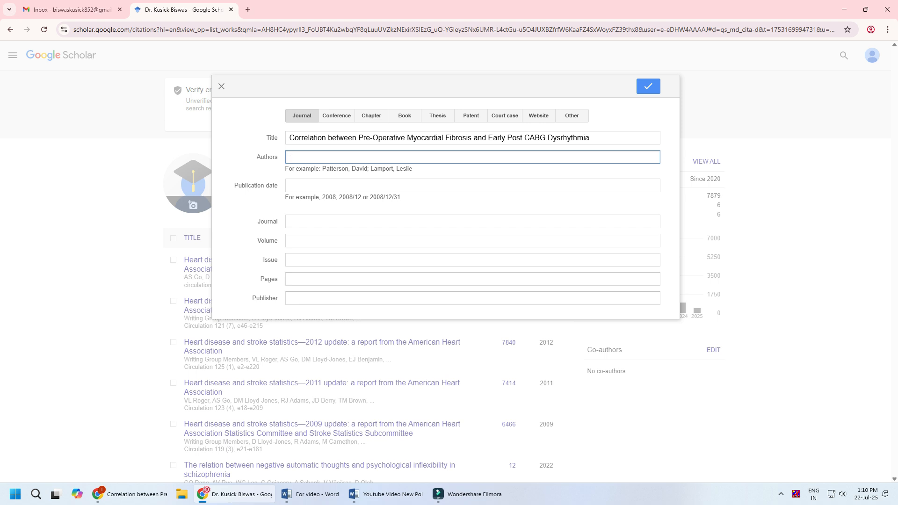
key(ctrl+v)
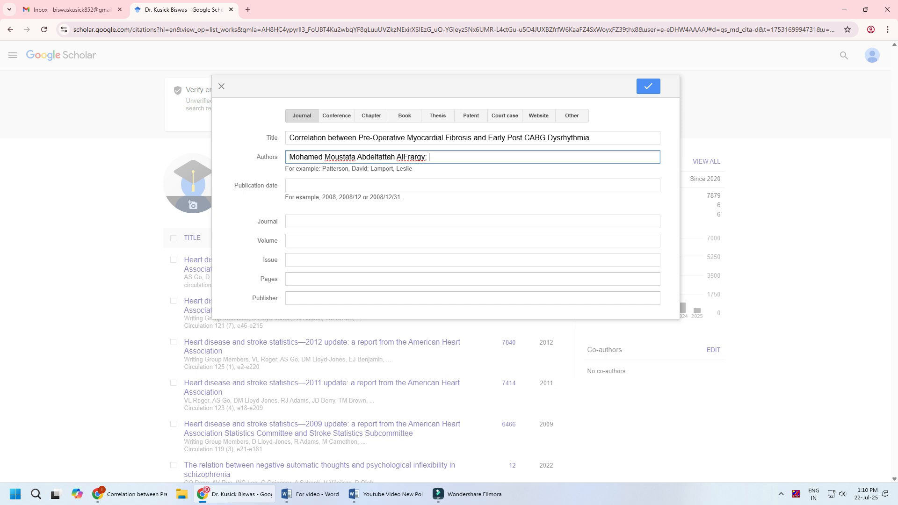
Copy the second and third authors' names from the journal's article page into the entry's authors, separated by semicolons
key(alt+Tab)
drag(288, 266, 344, 267)
key(ctrl+c)
key(alt+Tab)
key(ctrl+v)
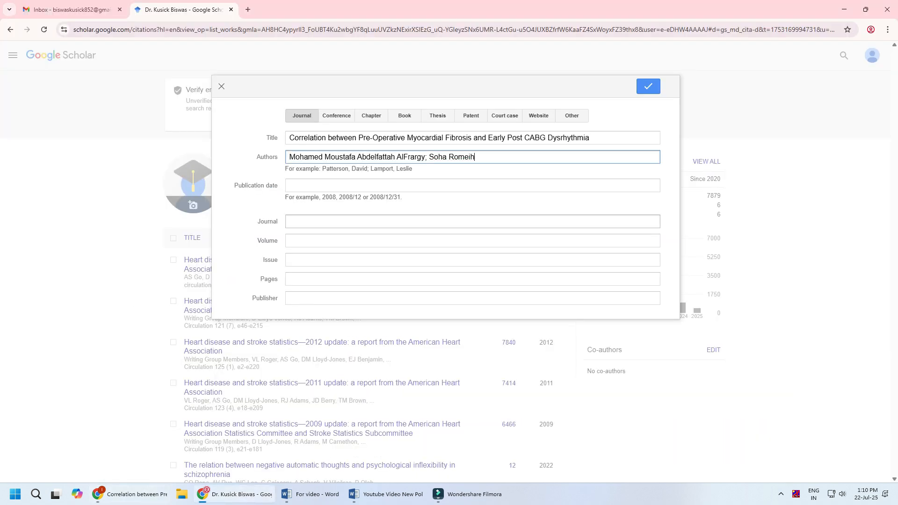
key(alt+Tab)
drag(288, 299, 367, 300)
key(ctrl+c)
key(alt+Tab)
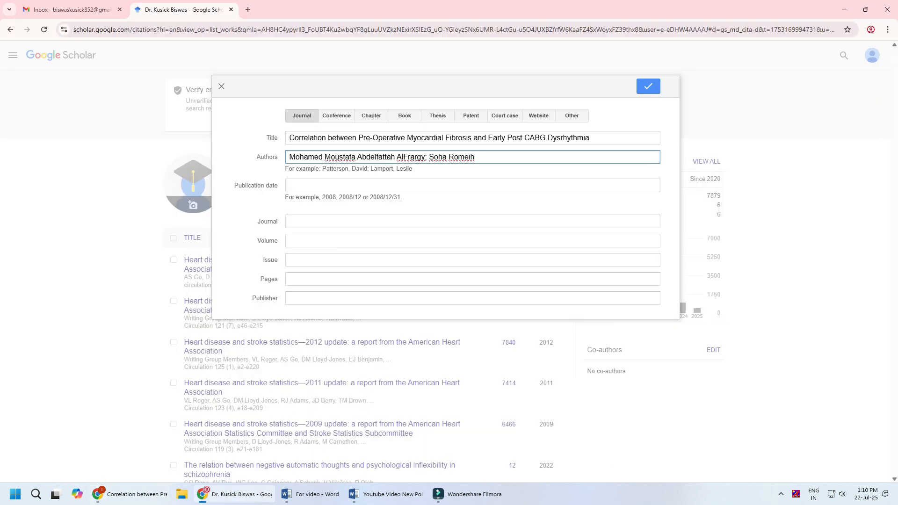
key(ctrl+v)
Copy the fourth author's name from the journal's article page to complete the entry's author list
key(alt+Tab)
drag(288, 332, 414, 332)
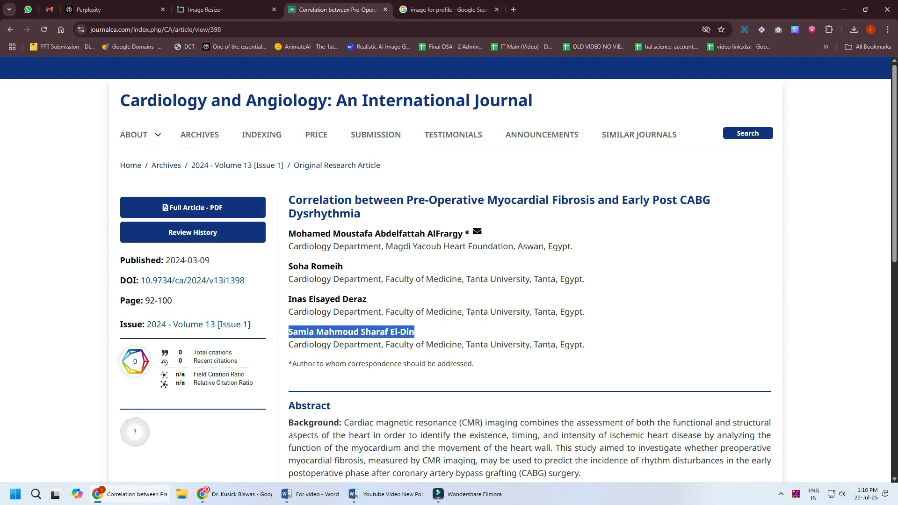
key(ctrl+c)
key(alt+Tab)
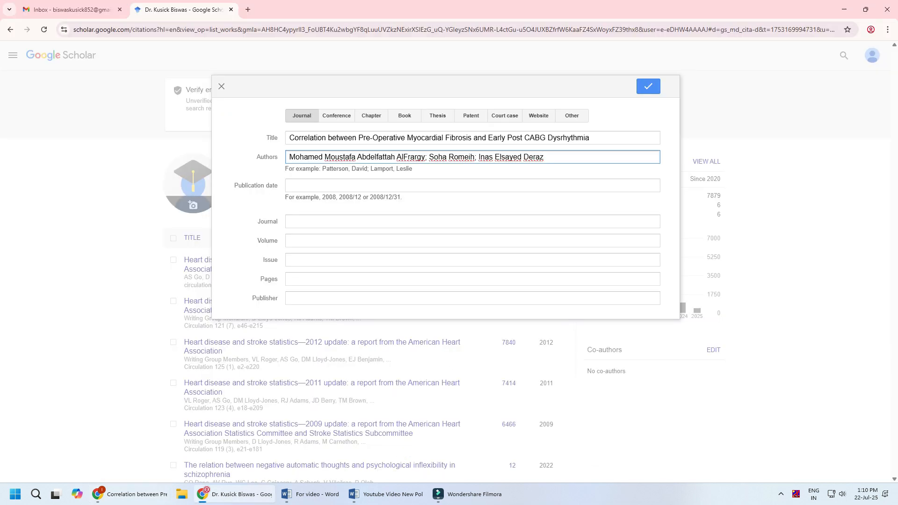
key(ctrl+v)
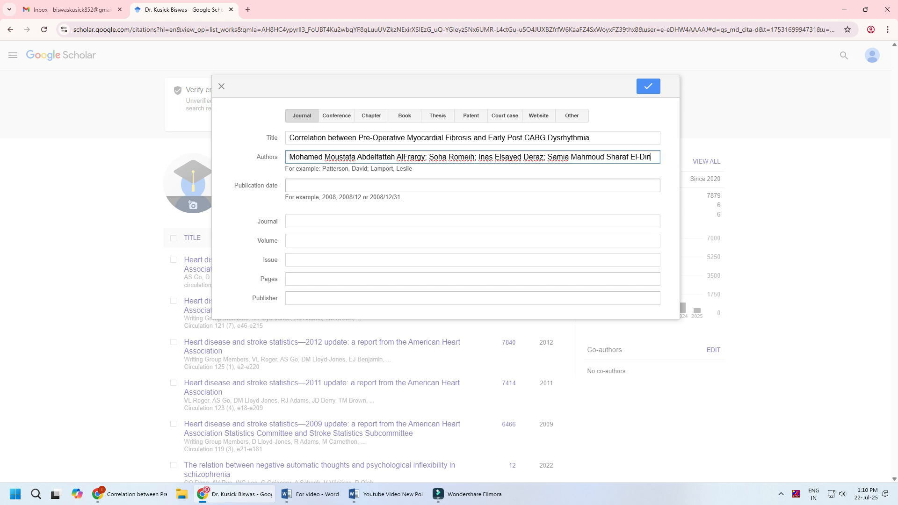
Check the publishing date on the journal's article page and set the entry's publication date to 2024/03/09
click(290, 185)
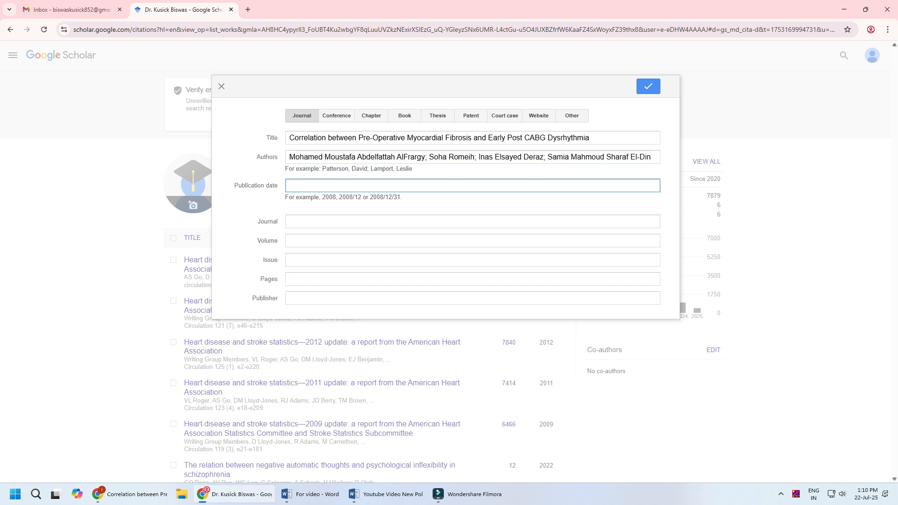
key(alt+Tab)
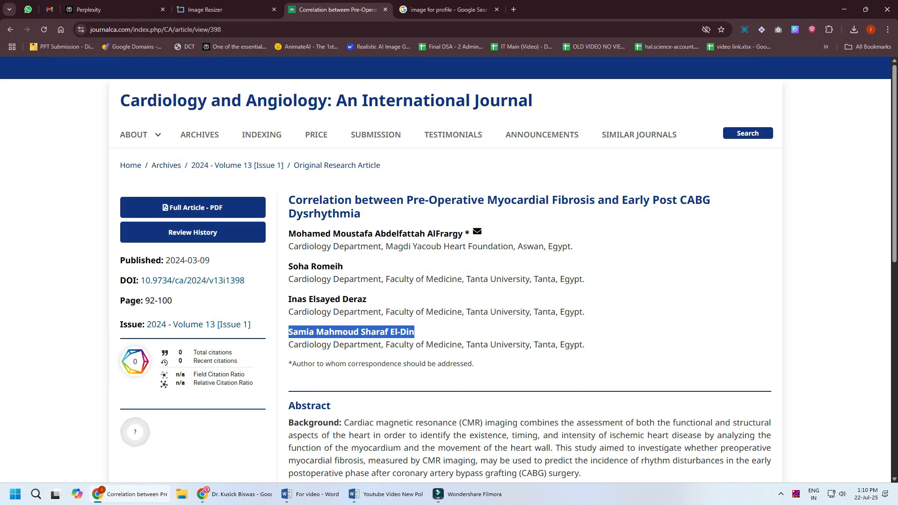
key(alt+Tab)
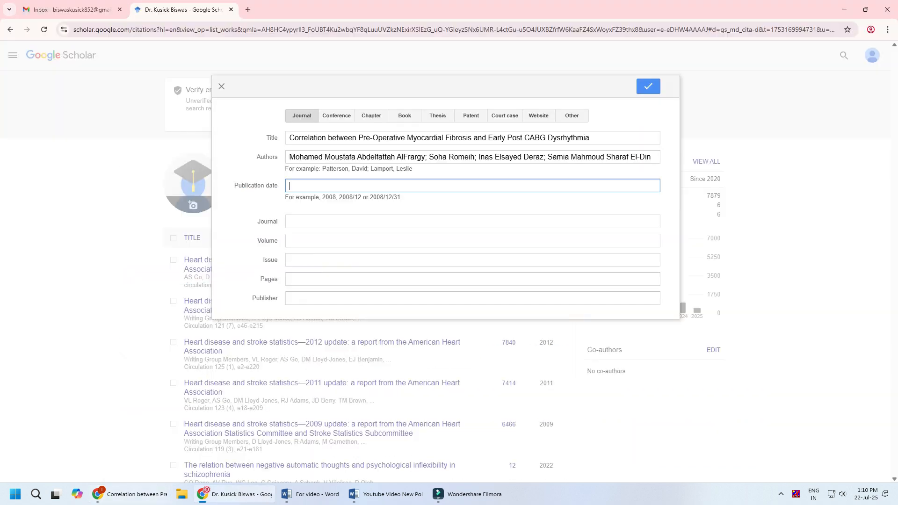
text(2024/03/09)
Copy the journal name "Cardiology and Angiology: An International Journal" from the article page into the entry's journal field
click(355, 222)
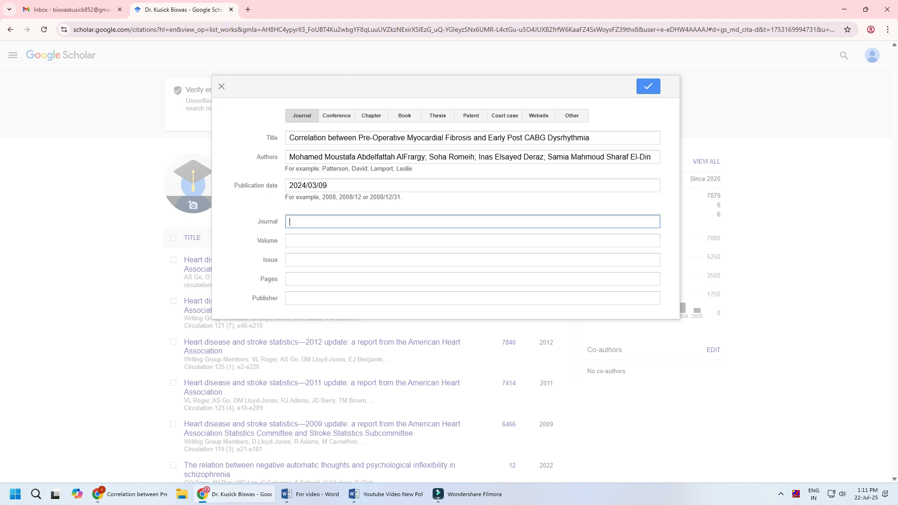
key(alt+Tab)
drag(121, 100, 533, 102)
key(alt+Tab)
key(ctrl+v)
Set the volume to 13 and the issue to 1, as given on the journal's article page
key(Tab)
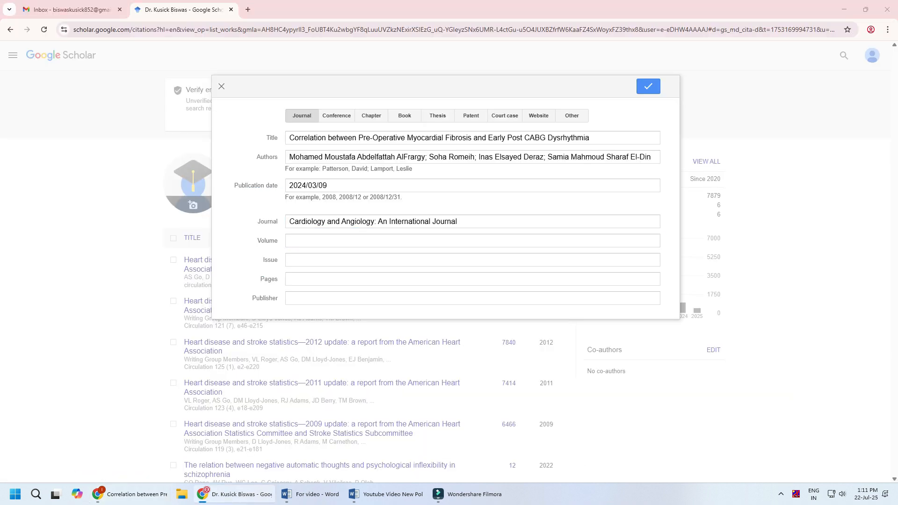
key(alt+Tab)
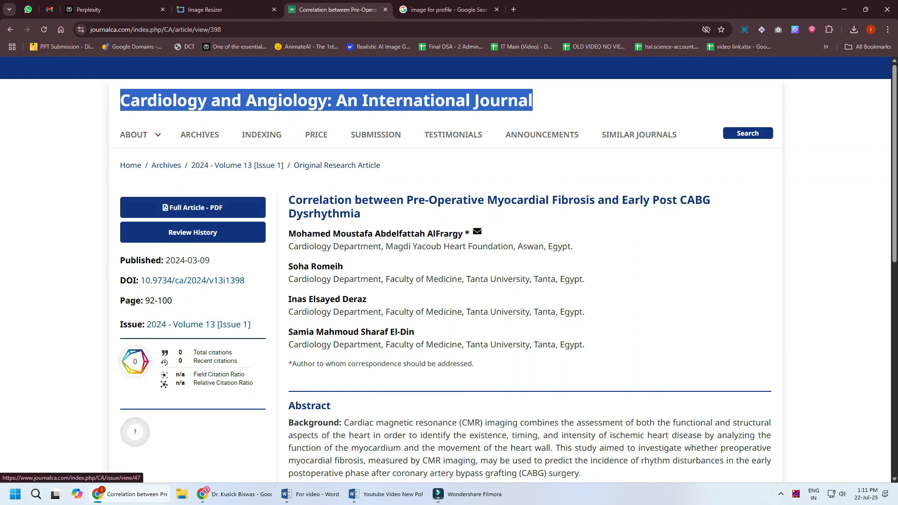
key(alt+Tab)
text(13)
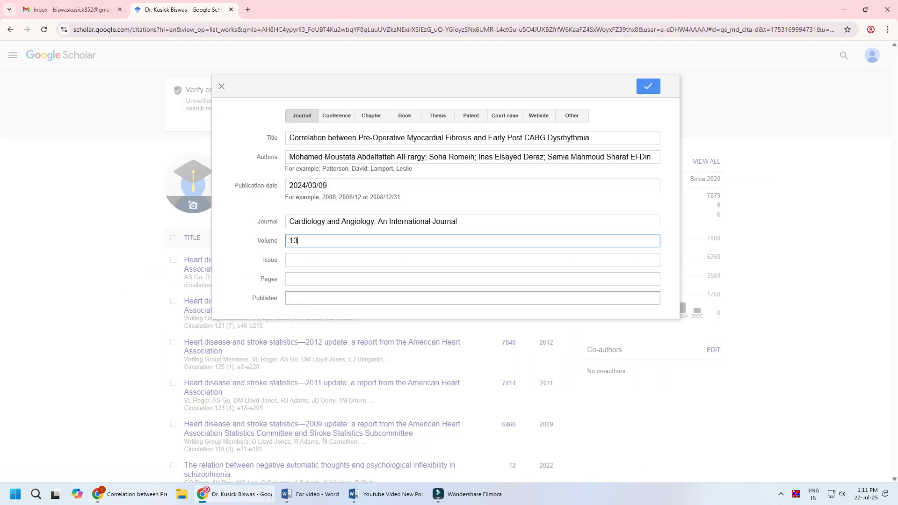
key(alt+Tab)
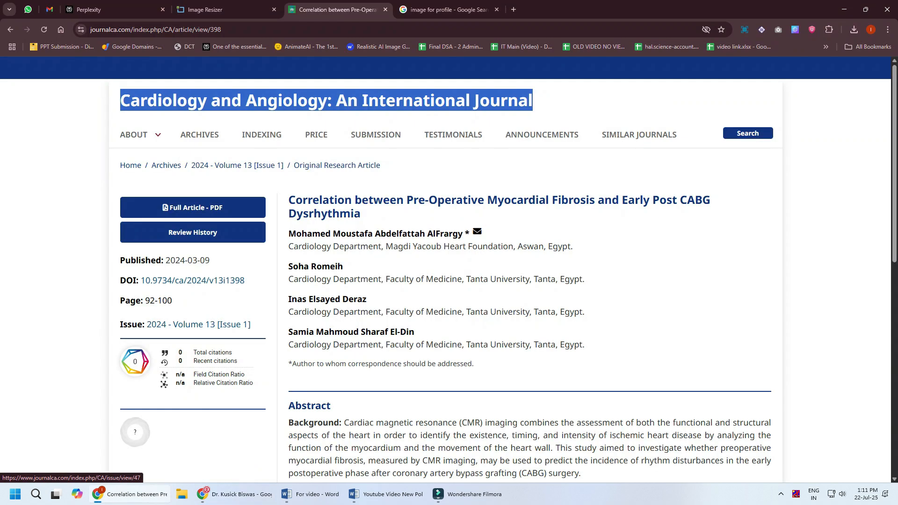
key(alt+Tab)
text(1)
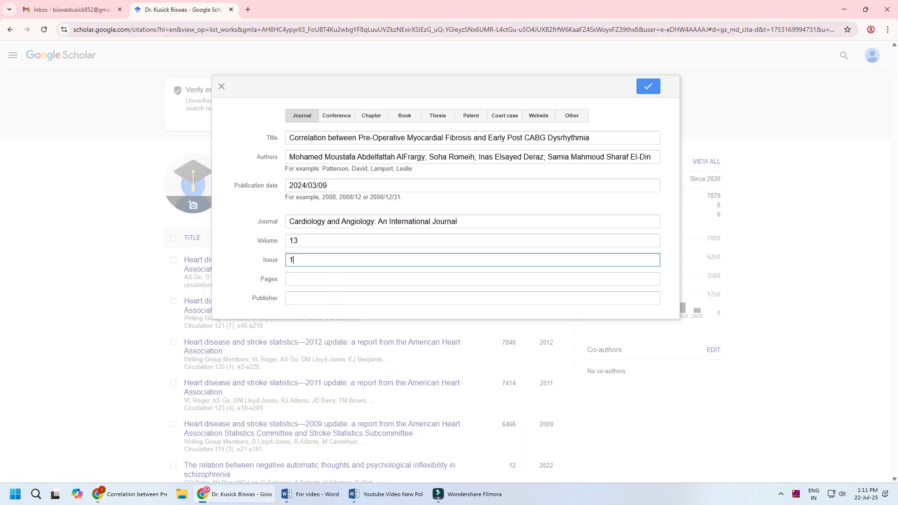
Look up the page range on the journal's article page and set the entry's pages to 92-100
key(alt+Tab)
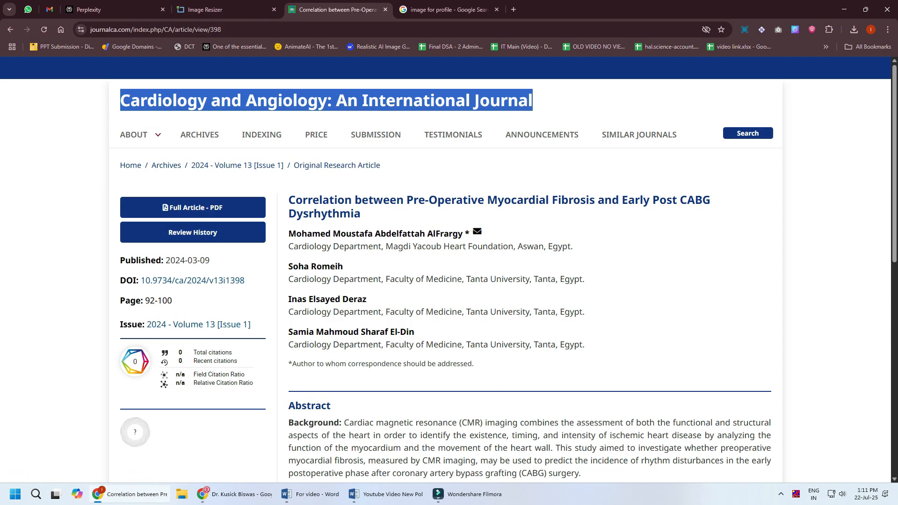
drag(145, 300, 173, 300)
key(alt+Tab)
text(92-100)
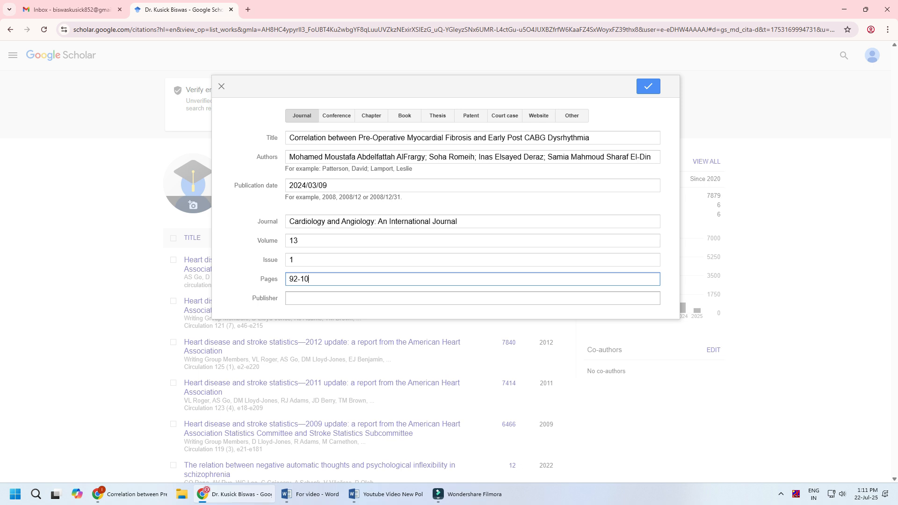
Set the publisher to "Cardiology and Angiology: An International Journal" and save the article to the profile, copying its title first
key(Tab)
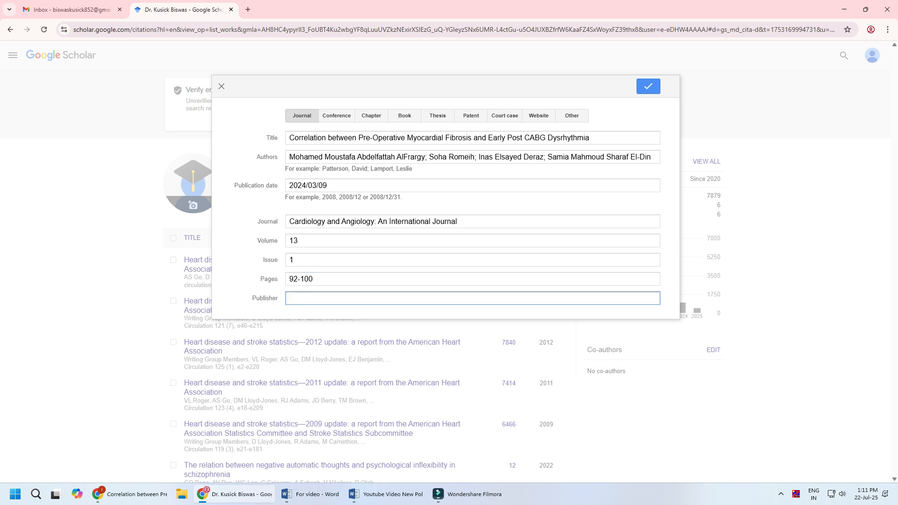
key(alt+Tab)
key(alt+Tab)
key(ctrl+v)
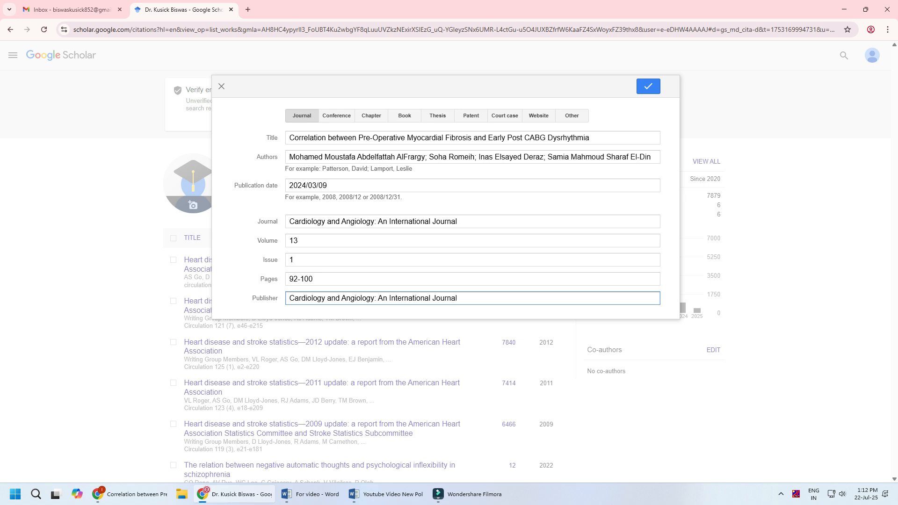
drag(289, 138, 591, 138)
click(649, 87)
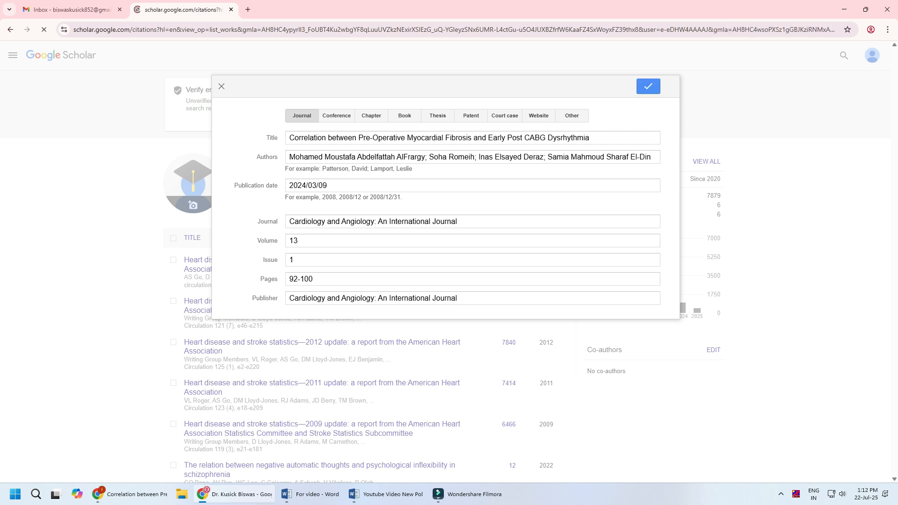
Search the profile page for the copied title "Correlation between Pre-Operative Myocardial Fibrosis and Early Post CABG Dysrhythmia"
scroll(309, 355, down, 4)
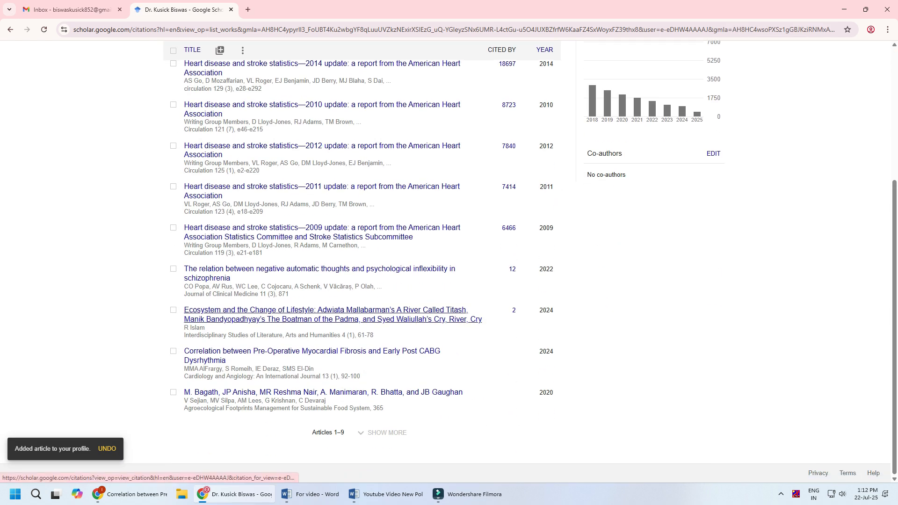
key(ctrl+f)
key(ctrl+v)
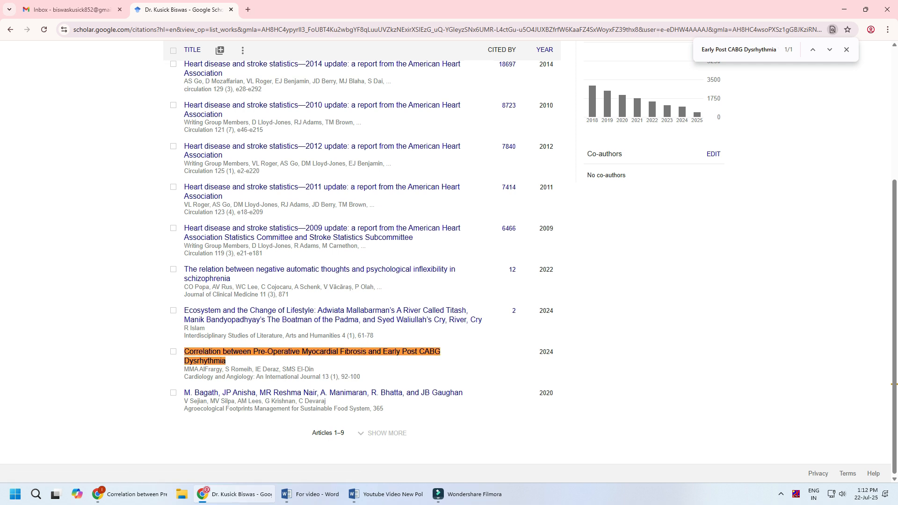
scroll(448, 261, up, 1)
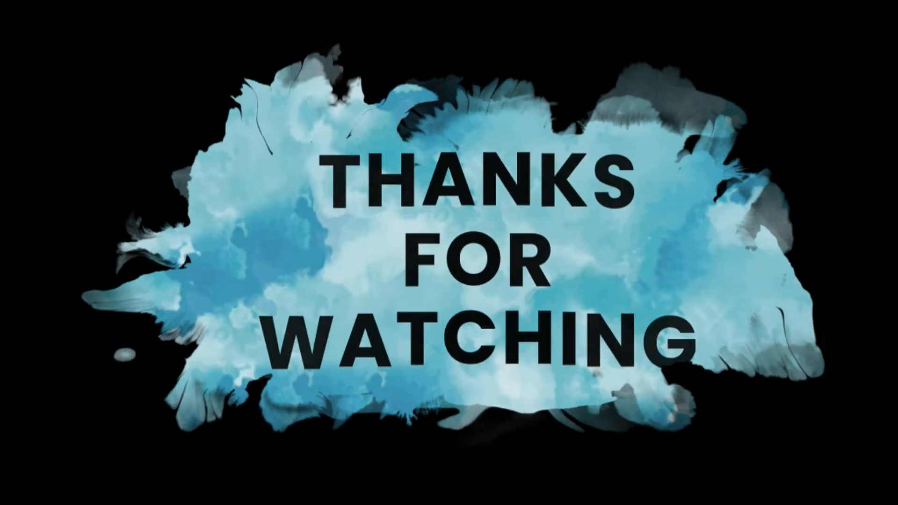